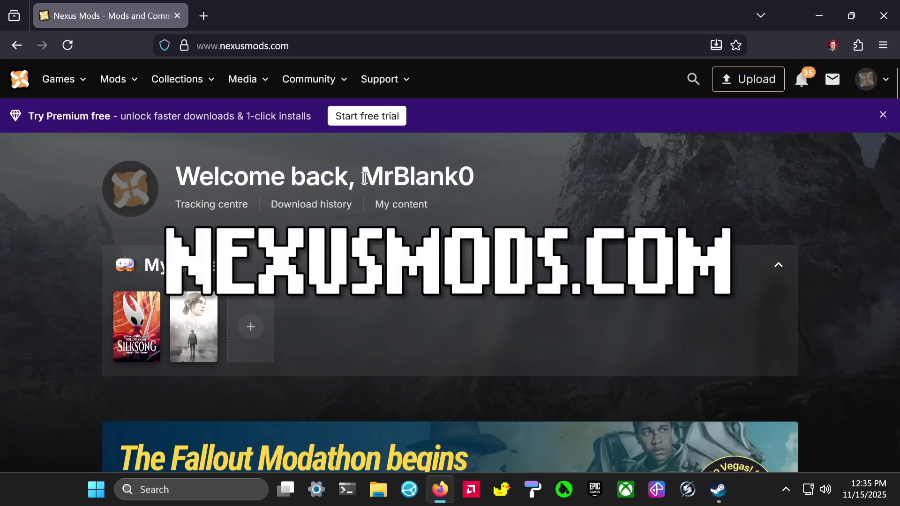
- Bring the signed-in Nexus Mods home page into view in Firefox
left_click_drag(364, 178, 497, 172)
- Search the site for 'cronos' and open the Cronos: The New Dawn game page
left_click(693, 79)
type("cronos")
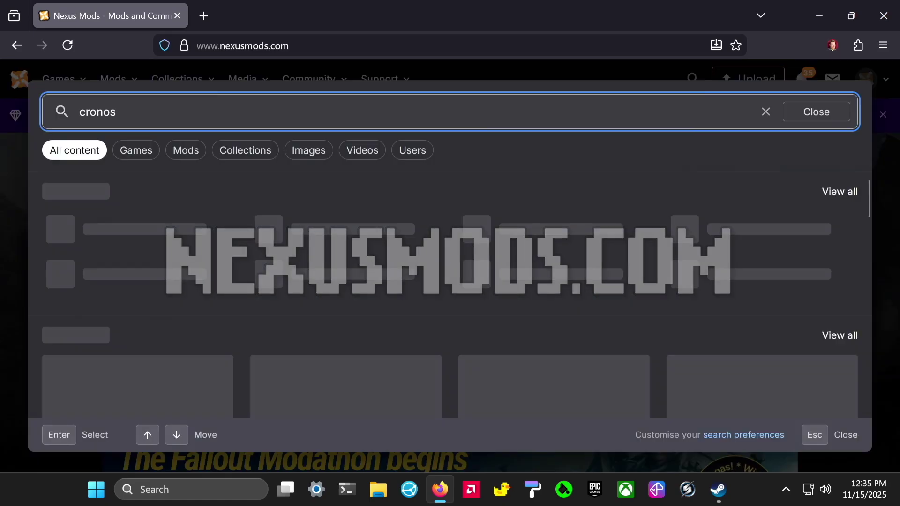
left_click(161, 228)
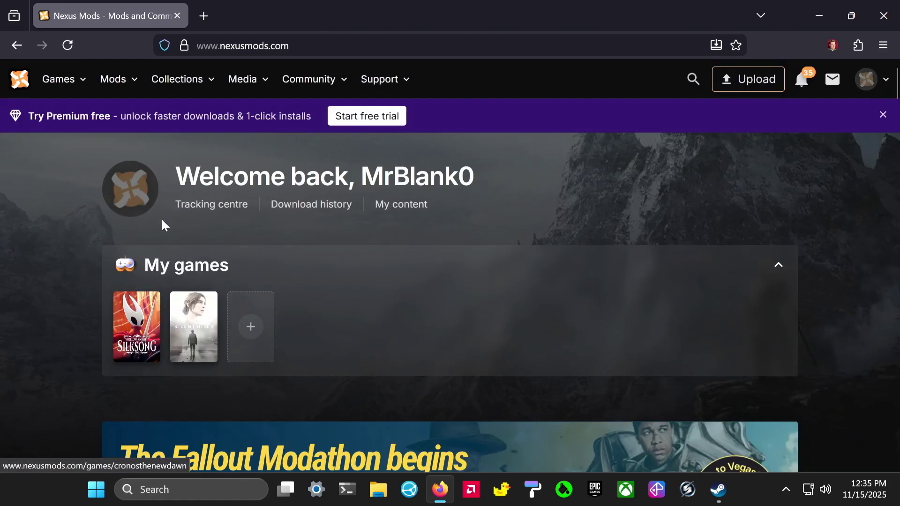
- Scroll down to the game's Mods section and sort it by Popular
scroll(185, 229, "down", 3)
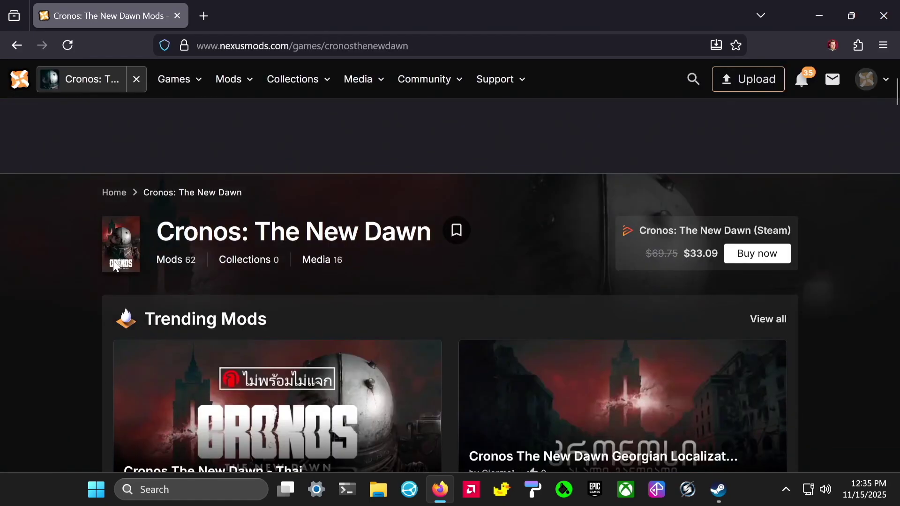
scroll(54, 322, "down", 5)
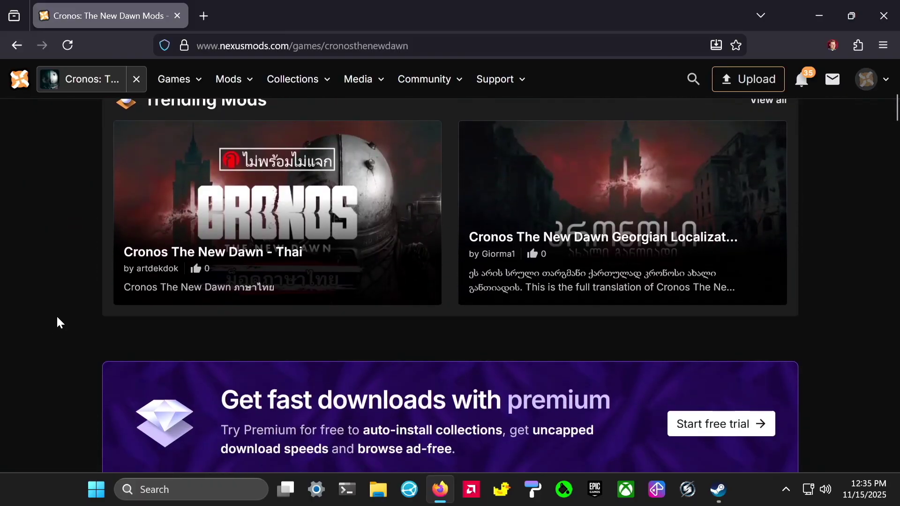
scroll(58, 322, "down", 10)
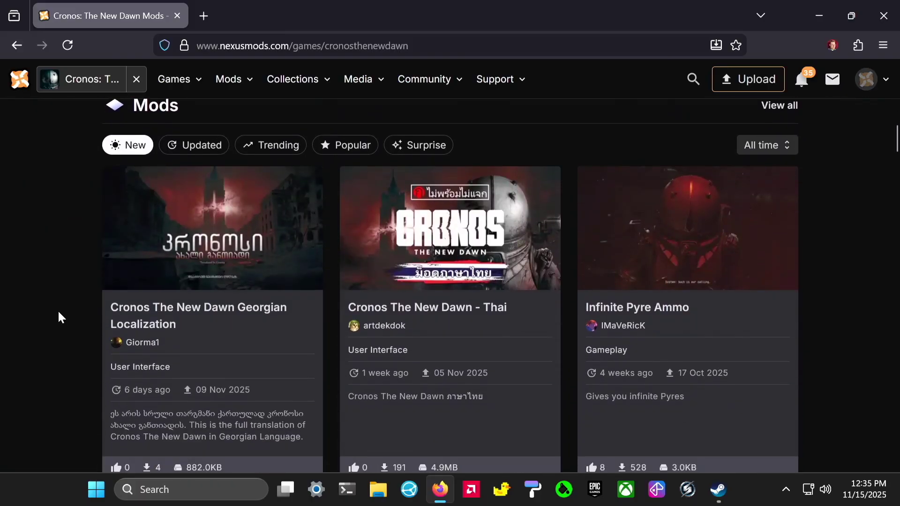
scroll(59, 306, "down", 3)
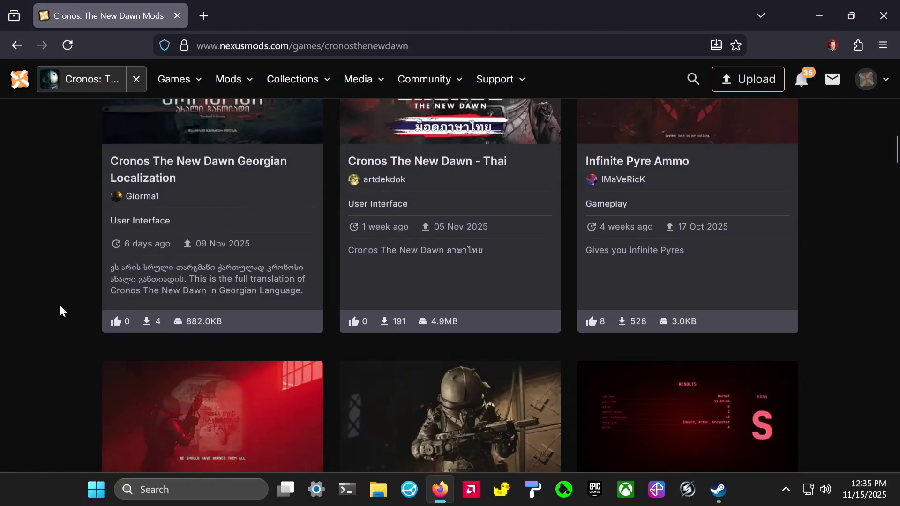
scroll(59, 303, "up", 3)
left_click(345, 145)
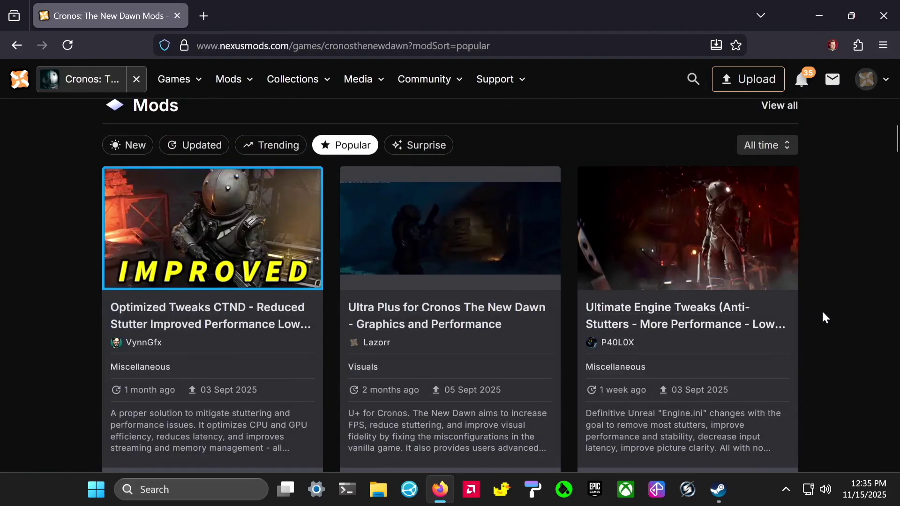
- Scroll down the popular Cronos mods to reach Game Difficulty of Choice
scroll(822, 310, "down", 2)
scroll(822, 312, "down", 4)
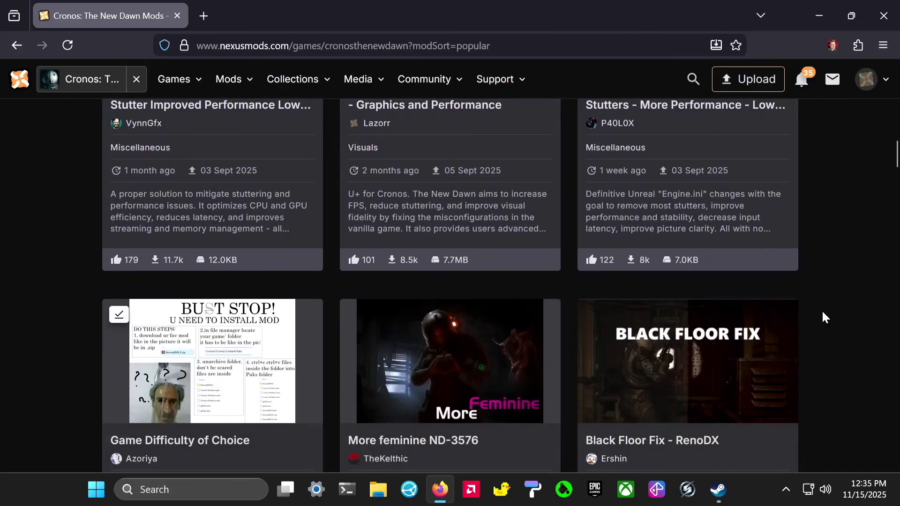
scroll(264, 379, "down", 2)
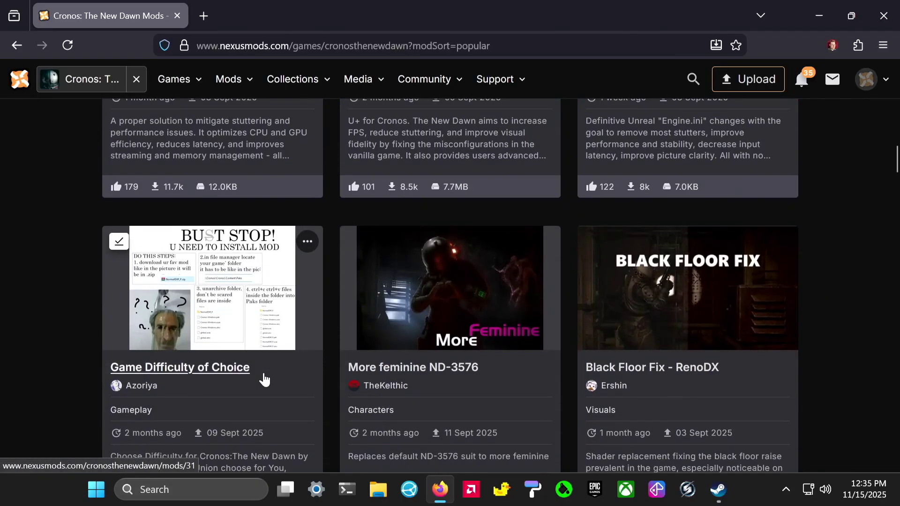
scroll(263, 379, "down", 2)
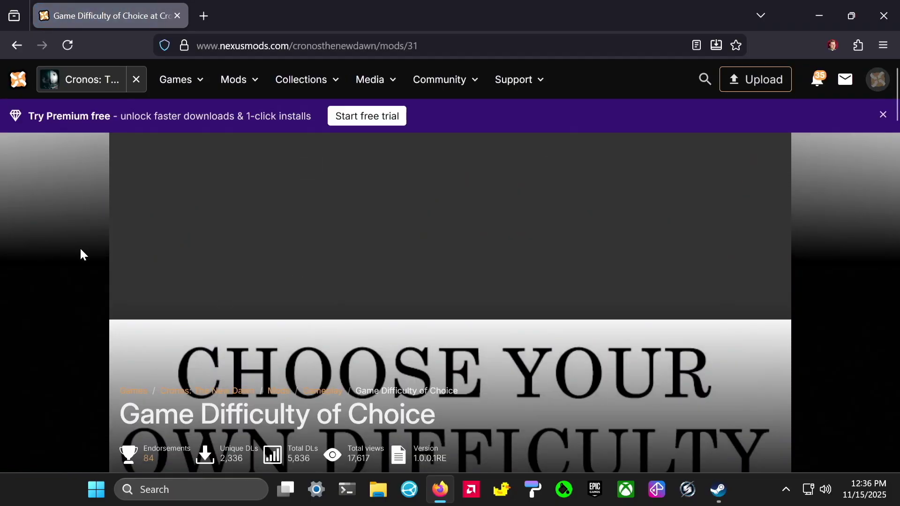
scroll(75, 248, "down", 5)
scroll(57, 254, "down", 6)
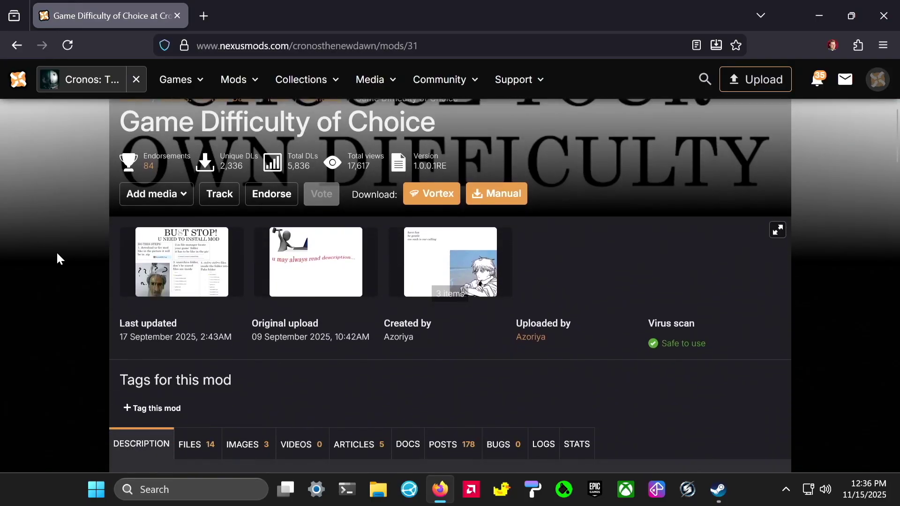
scroll(56, 251, "down", 3)
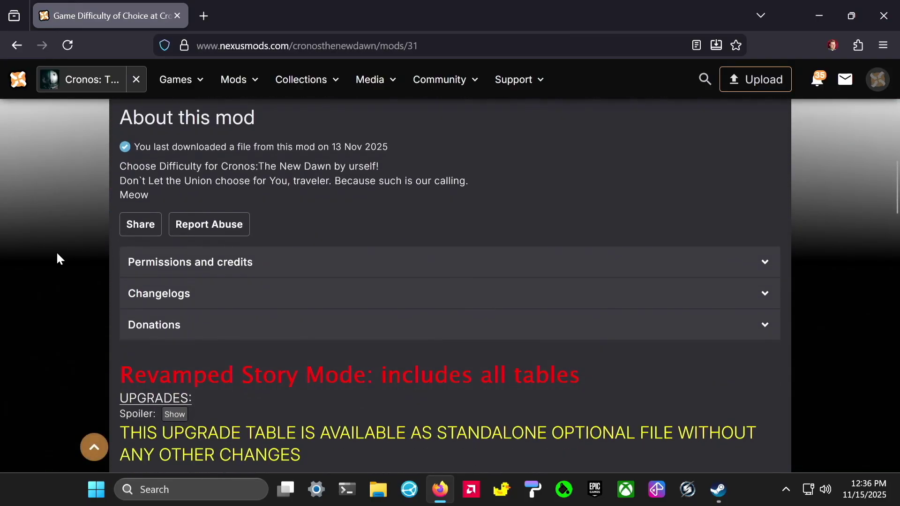
left_click_drag(120, 167, 188, 194)
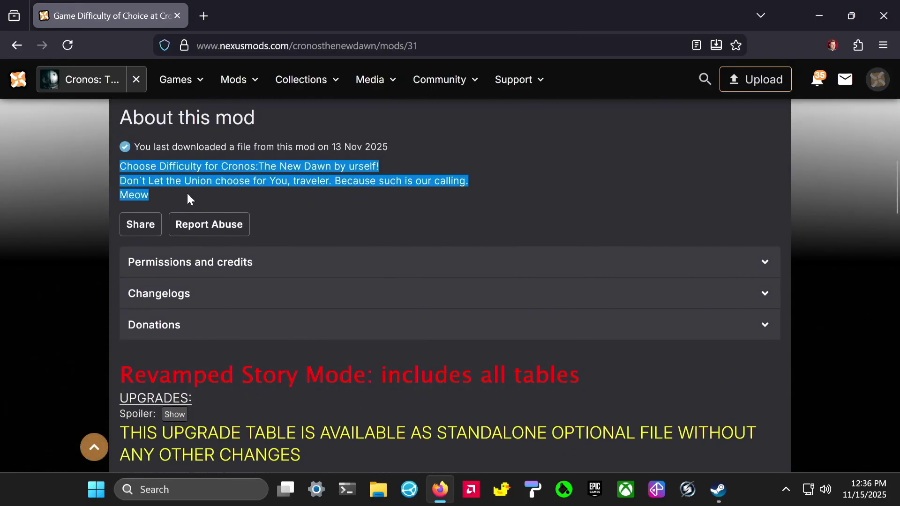
left_click(83, 188)
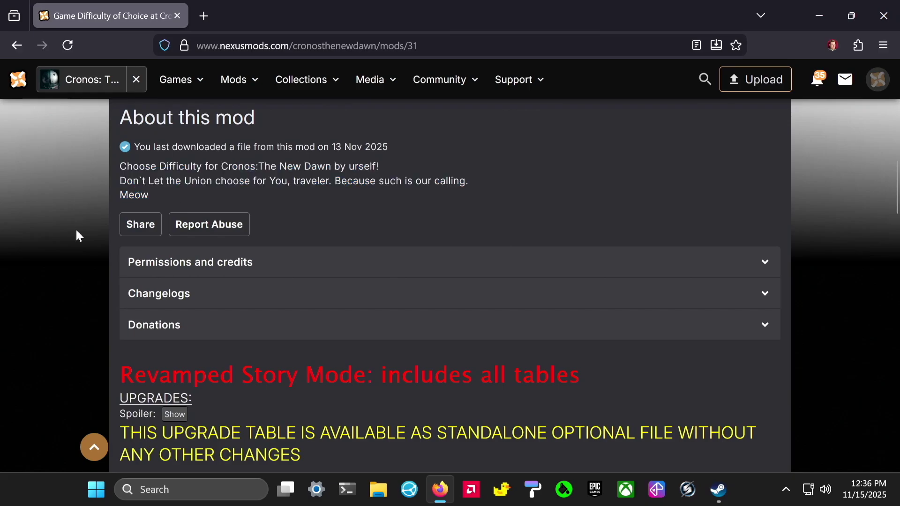
scroll(78, 234, "down", 3)
scroll(76, 233, "down", 2)
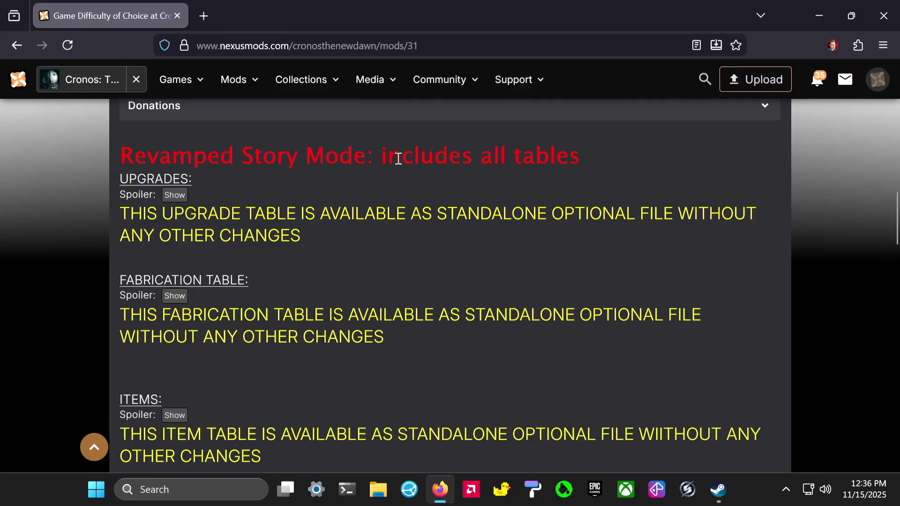
scroll(359, 232, "down", 10)
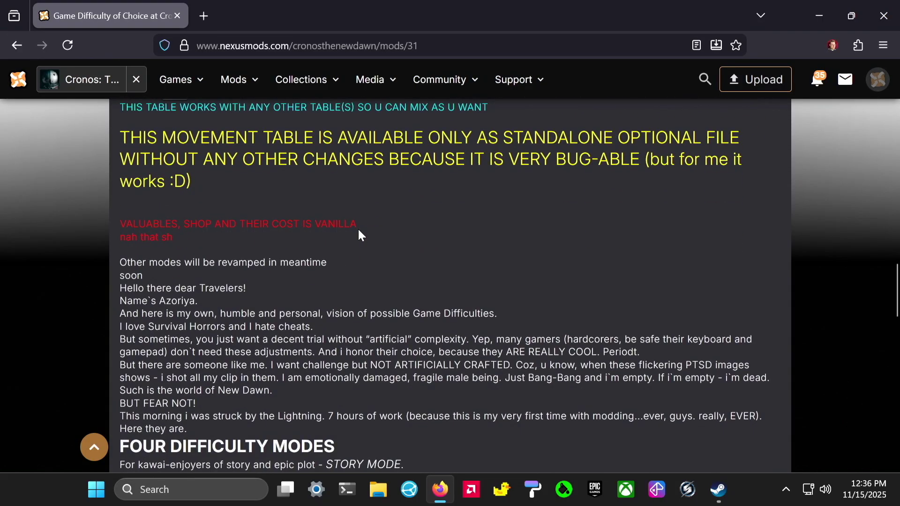
scroll(359, 232, "down", 4)
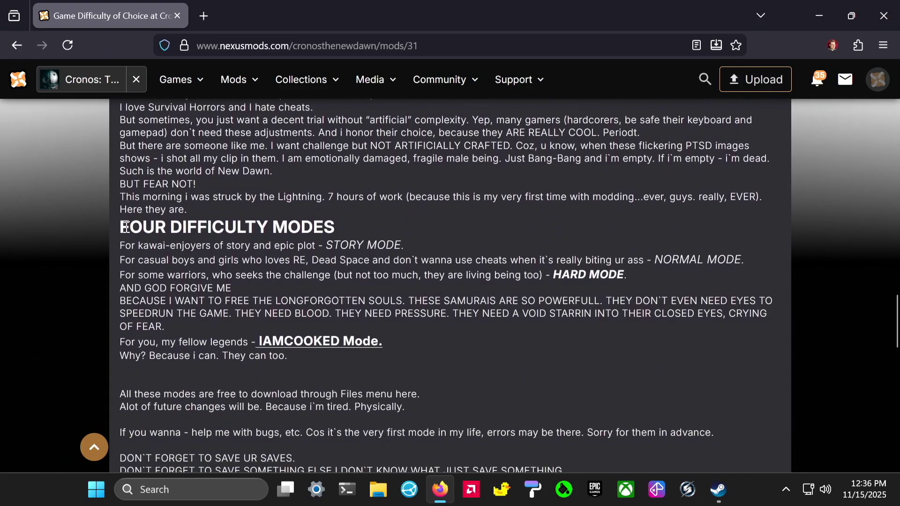
left_click_drag(121, 226, 342, 227)
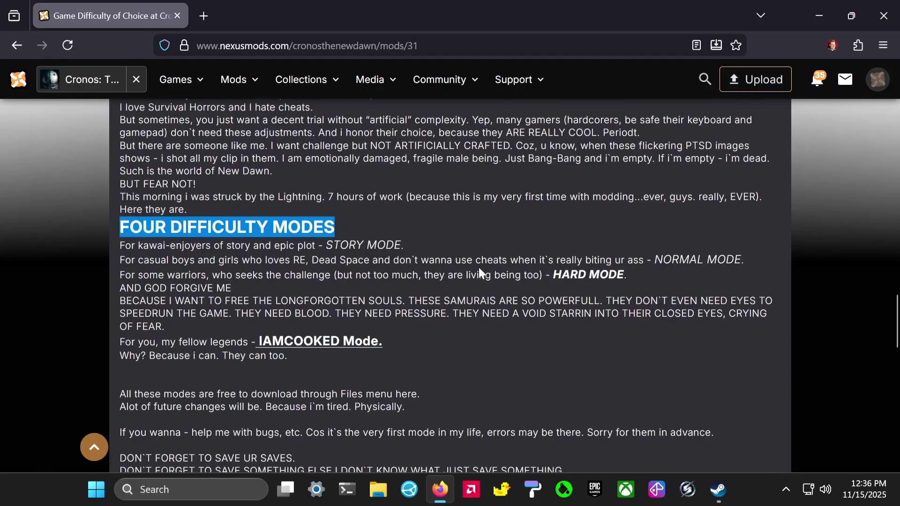
scroll(479, 268, "down", 2)
scroll(477, 267, "down", 1)
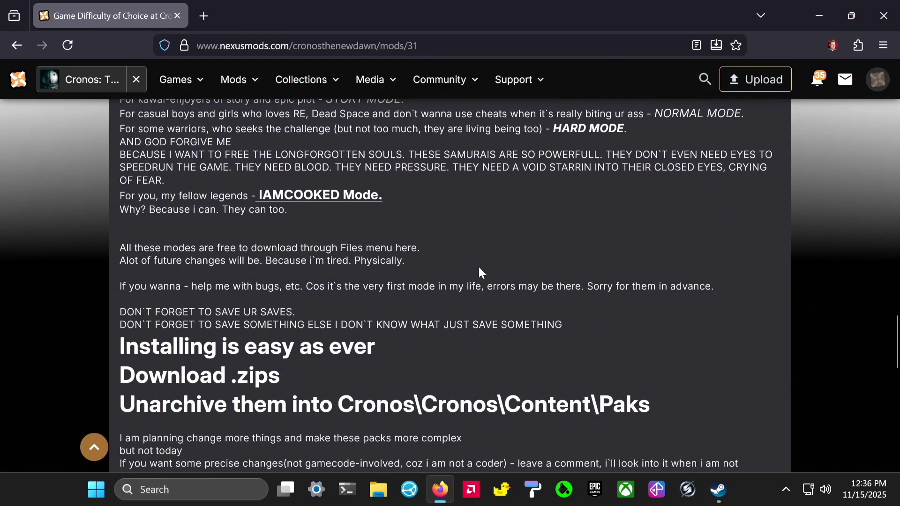
scroll(478, 272, "down", 2)
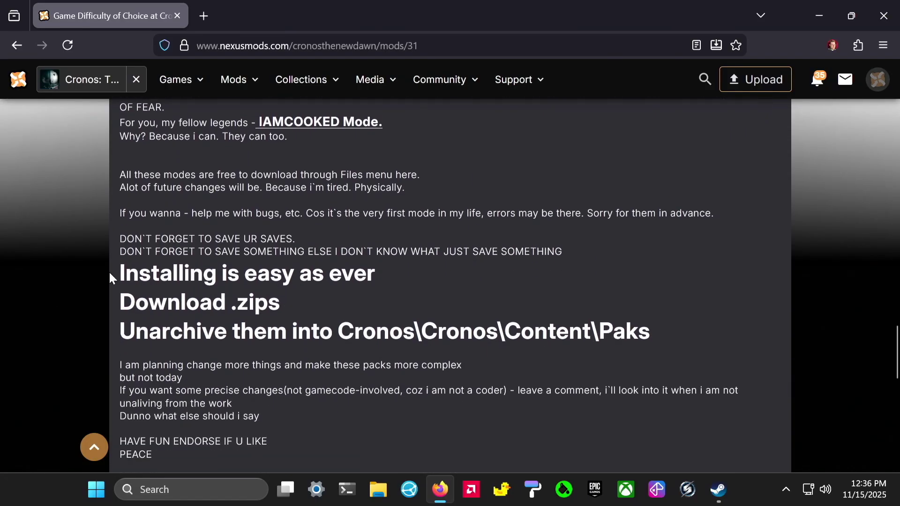
left_click_drag(122, 270, 656, 335)
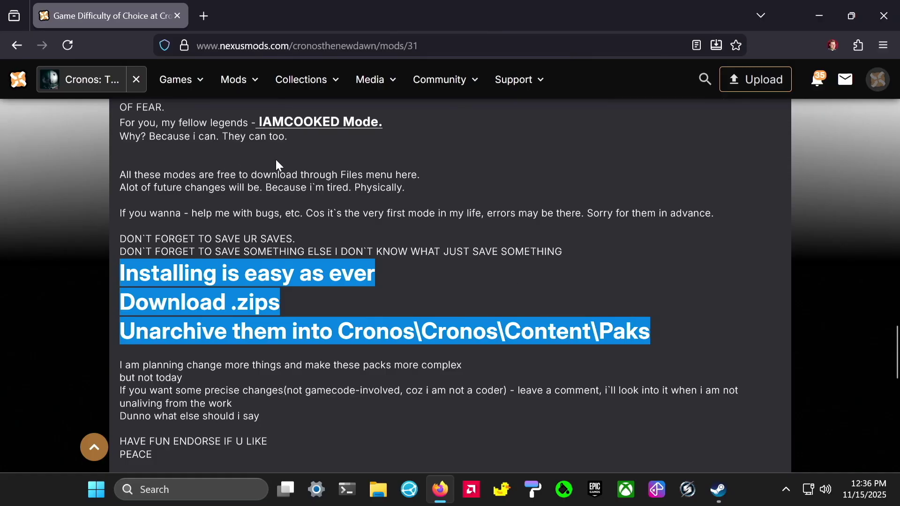
scroll(228, 190, "up", 20)
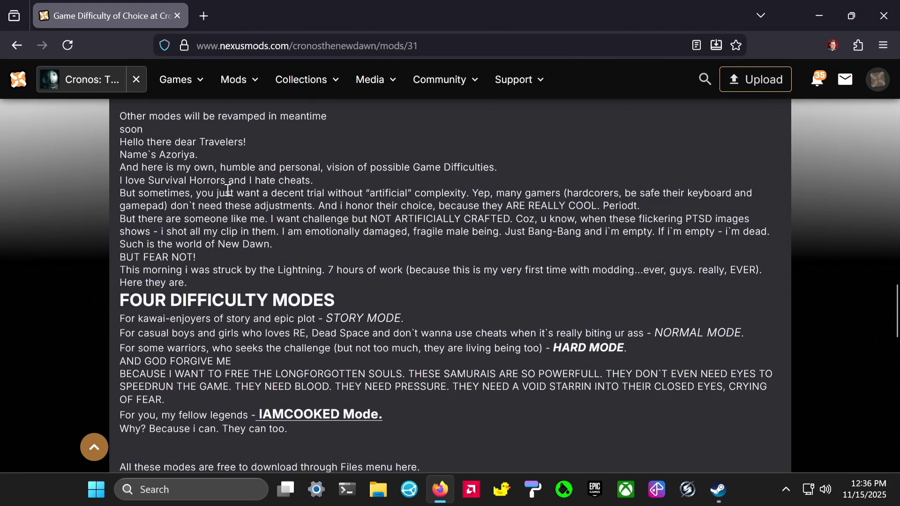
scroll(228, 194, "down", 6)
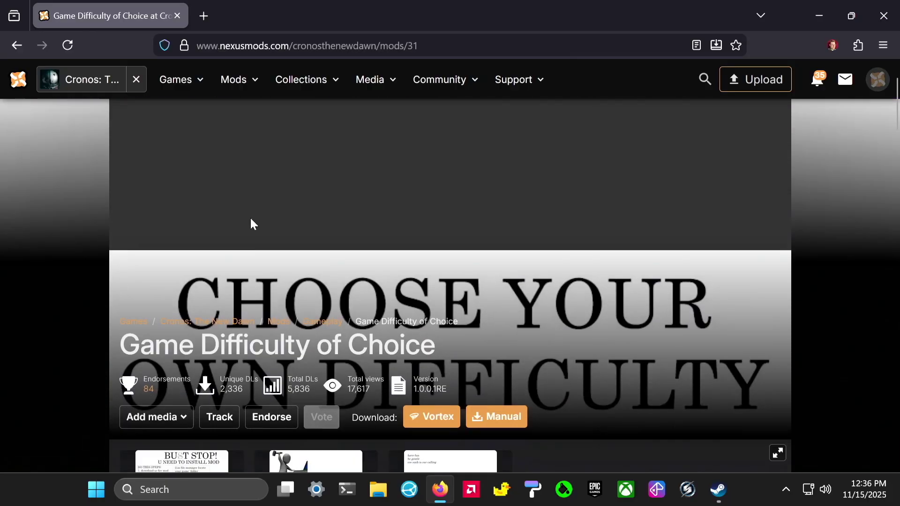
scroll(334, 343, "down", 2)
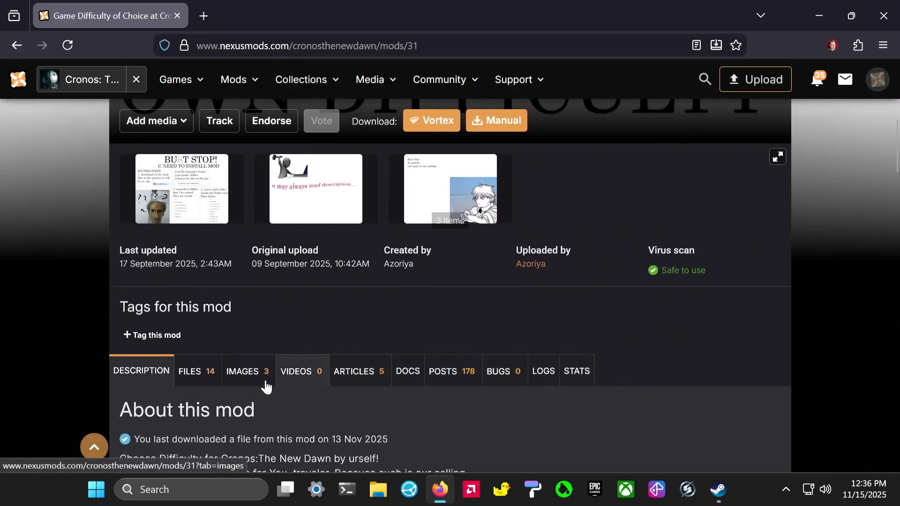
- Show the mod's FILES tab and scroll down to the Revamped Story Mode main file
left_click(192, 373)
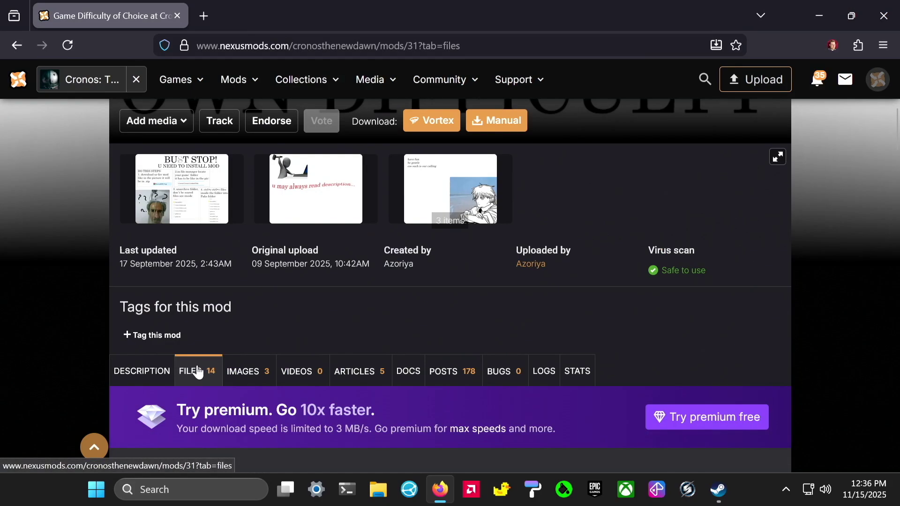
scroll(208, 374, "down", 6)
scroll(401, 326, "down", 2)
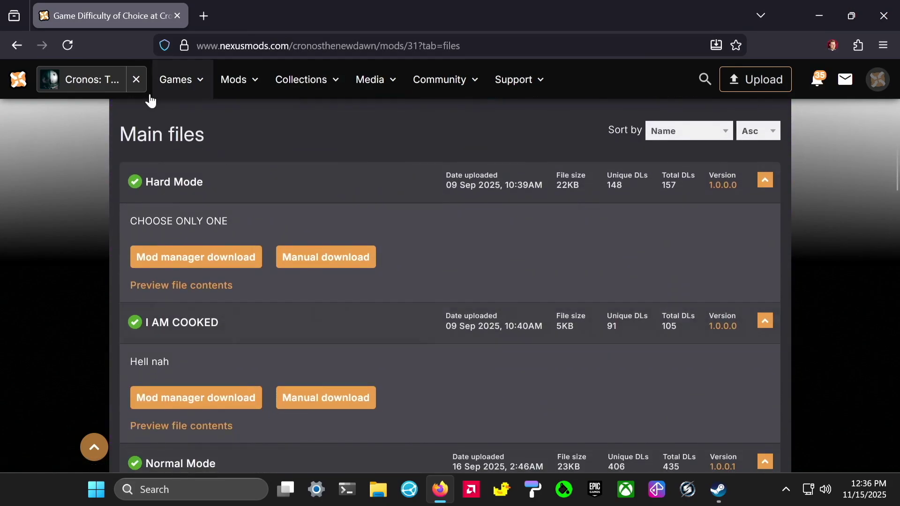
scroll(165, 330, "down", 6)
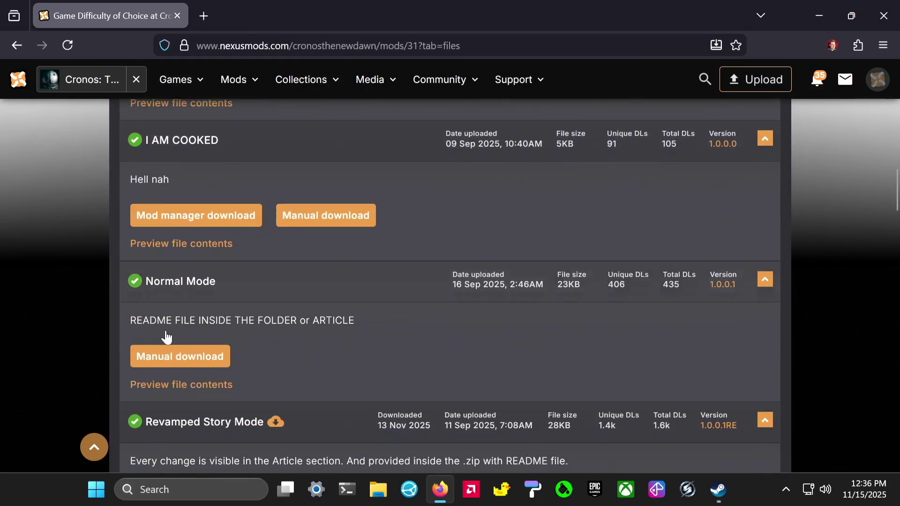
scroll(225, 322, "down", 2)
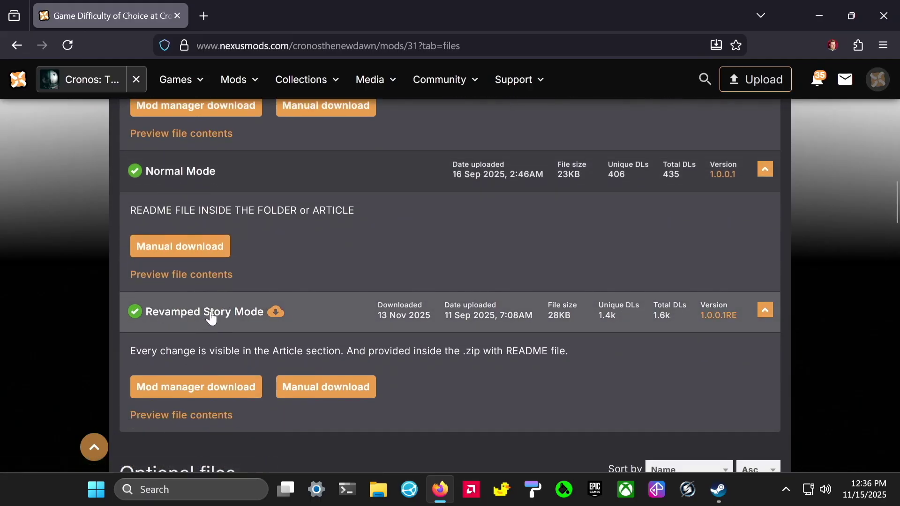
scroll(213, 316, "down", 2)
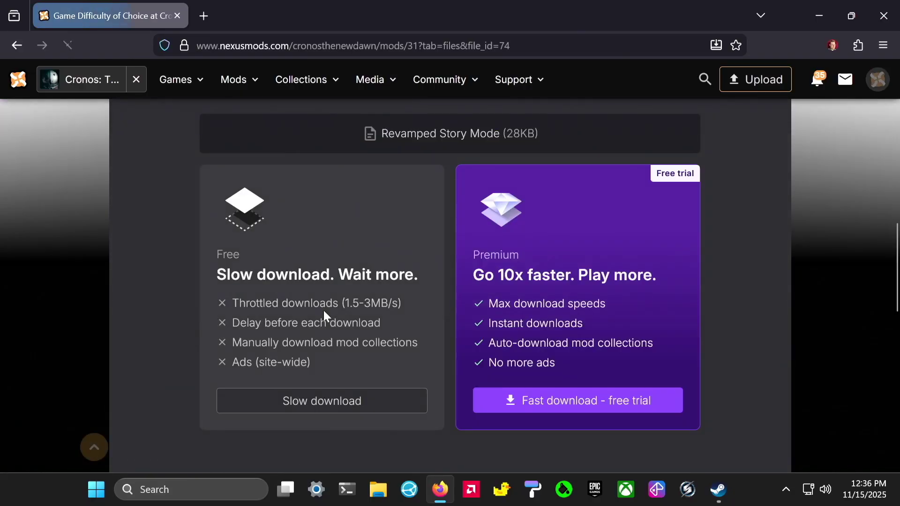
- Download the 28 KB Revamped Story Mode zip via free slow download and return to the files list
left_click(337, 402)
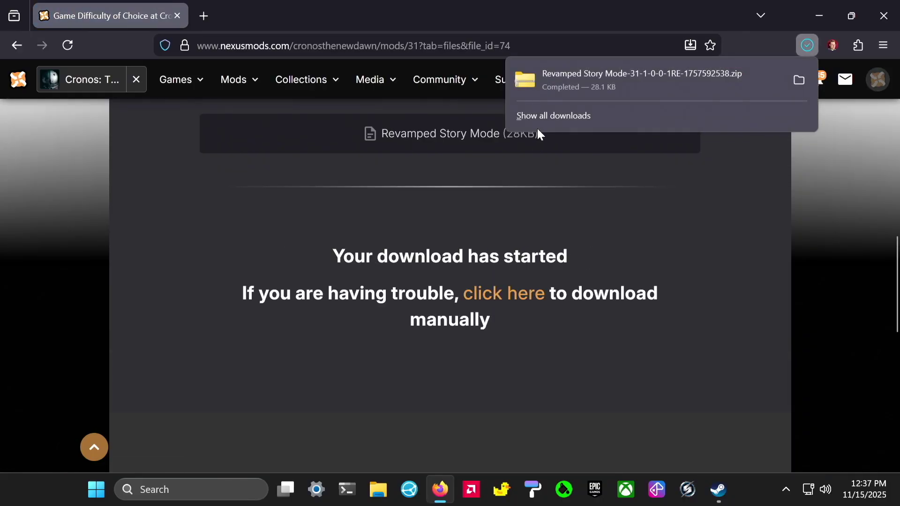
left_click(27, 49)
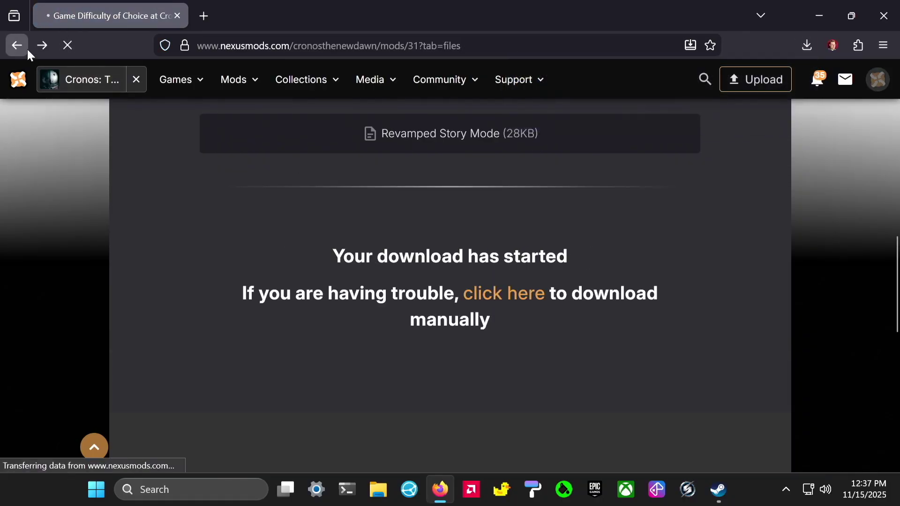
- Scroll to the Weak Enemies optional file and download its 146 KB zip via slow download
scroll(70, 295, "down", 3)
scroll(61, 288, "down", 6)
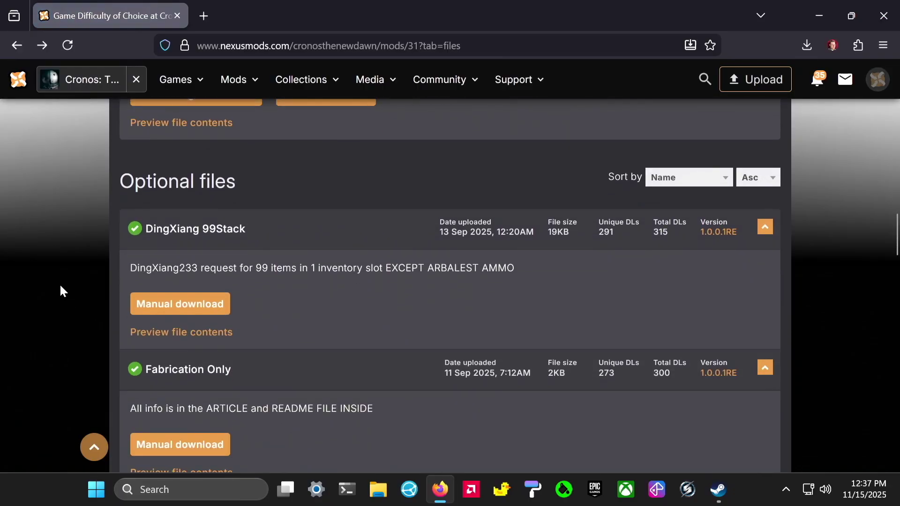
scroll(60, 283, "down", 2)
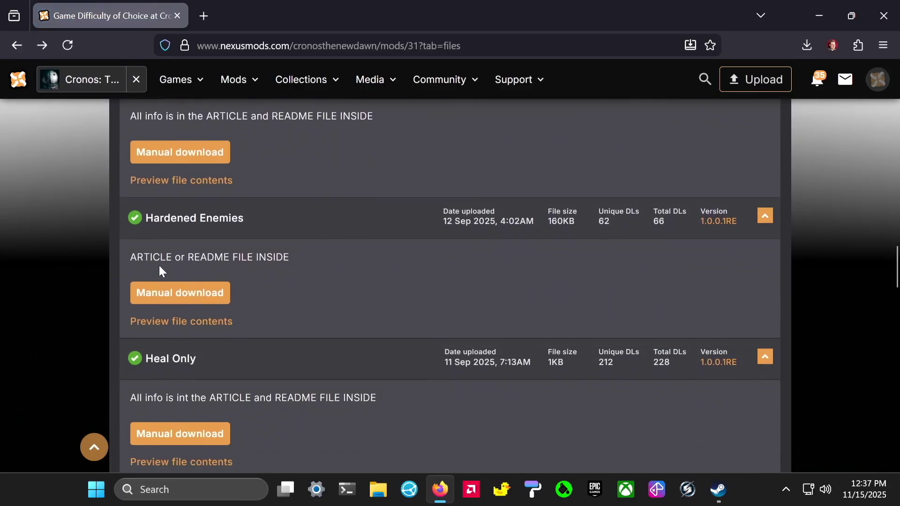
scroll(47, 340, "down", 3)
scroll(65, 328, "down", 9)
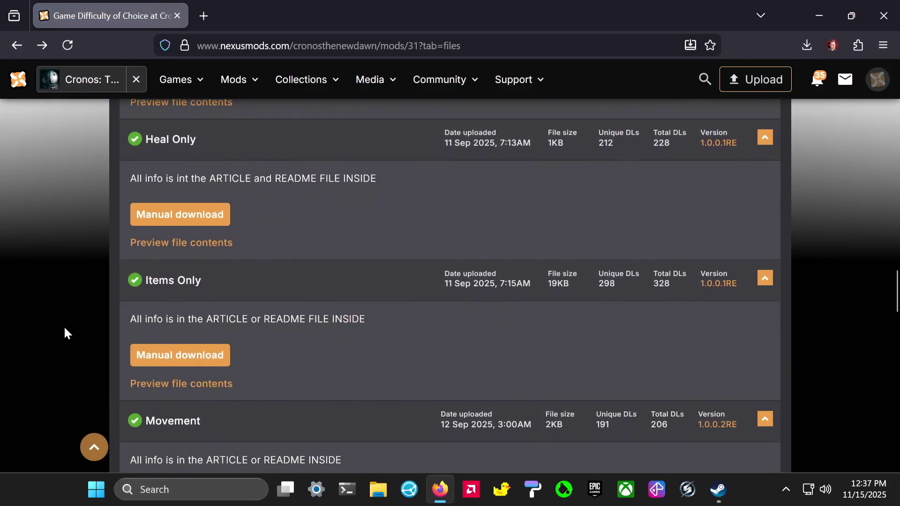
scroll(65, 330, "down", 3)
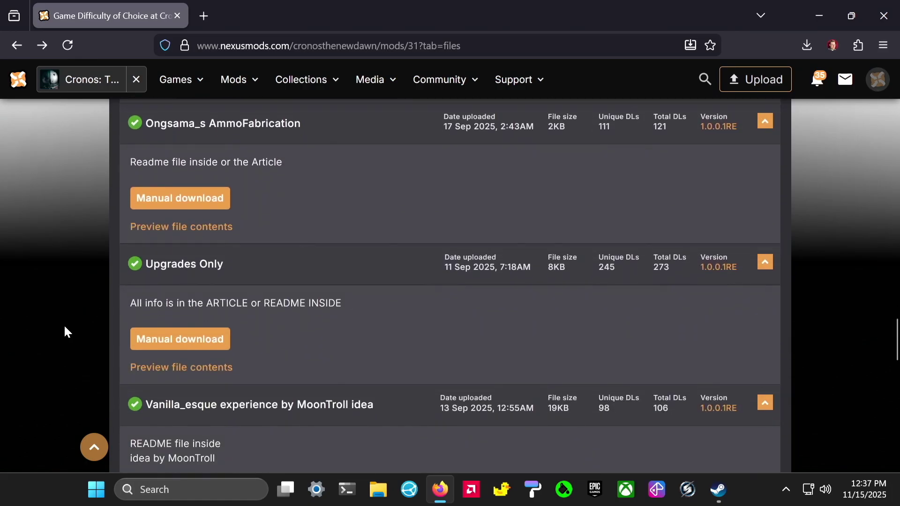
scroll(60, 287, "down", 2)
scroll(60, 280, "down", 3)
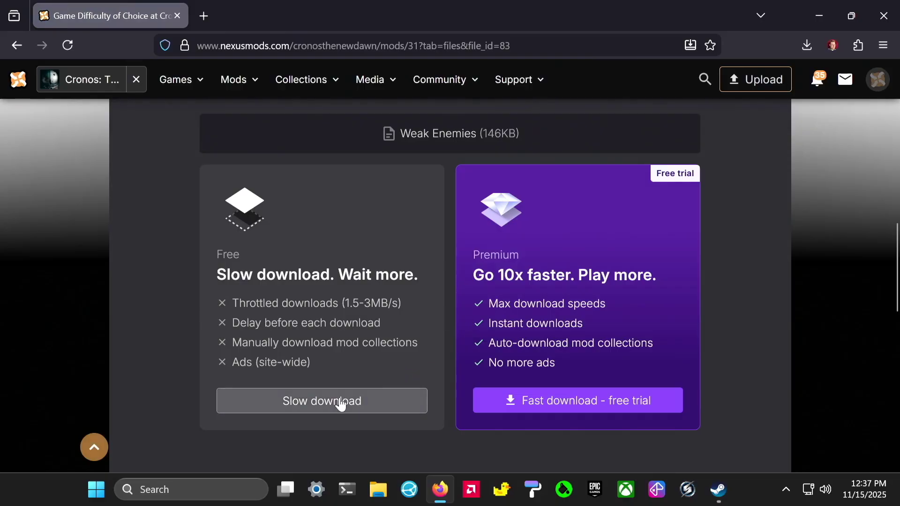
left_click(340, 402)
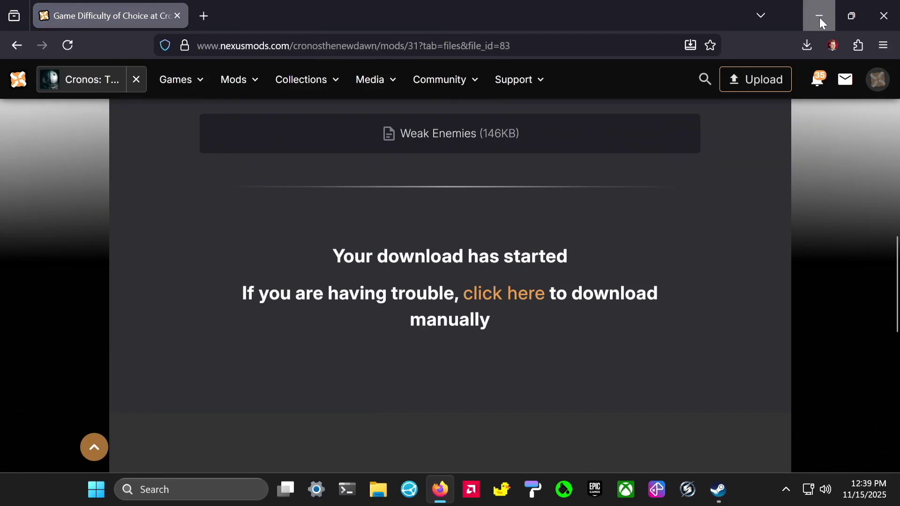
- Extract the Weak Enemies zip from Downloads into its default folder with Extract All
left_click(820, 19)
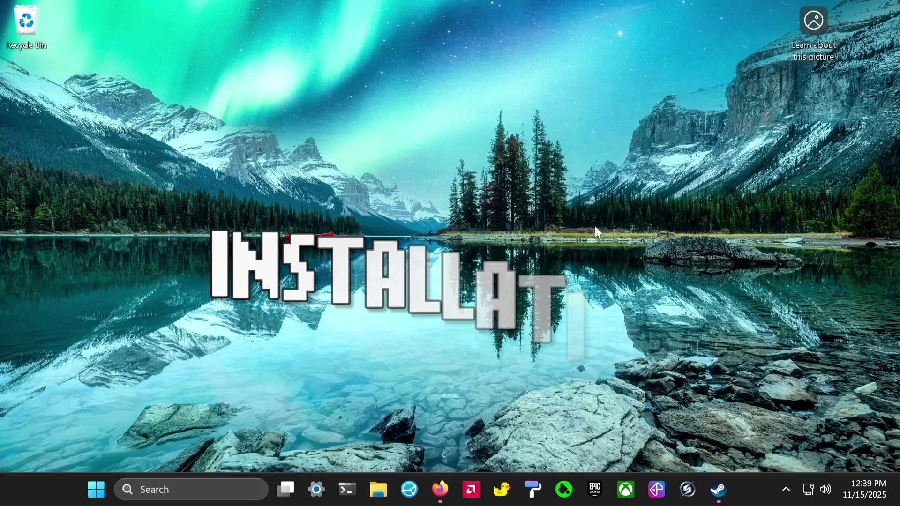
left_click(380, 492)
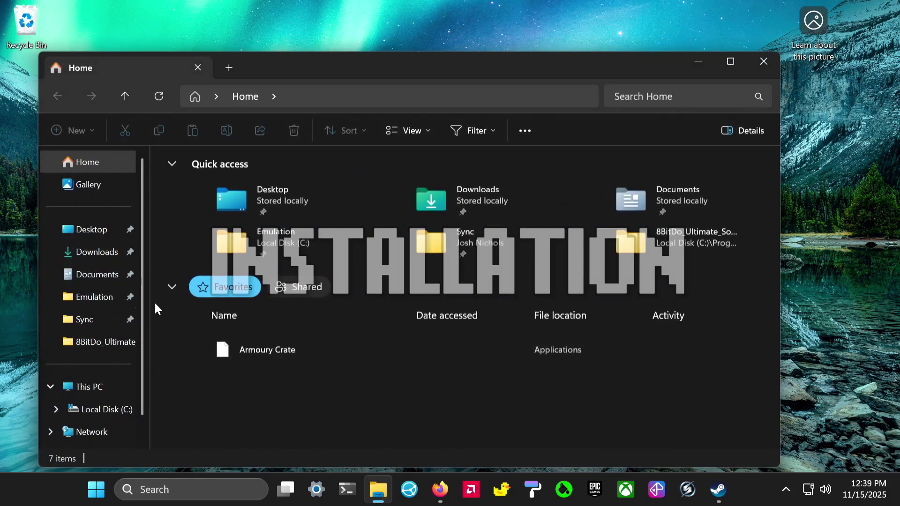
left_click(86, 257)
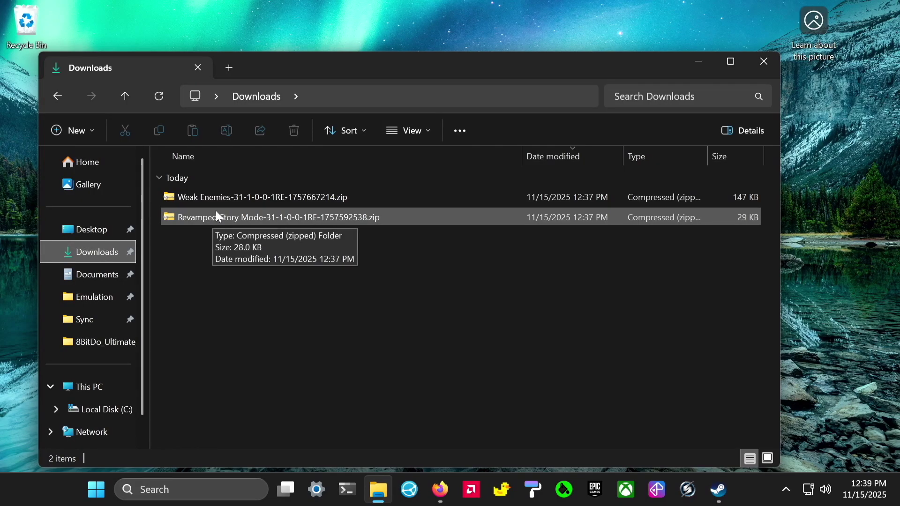
right_click(224, 193)
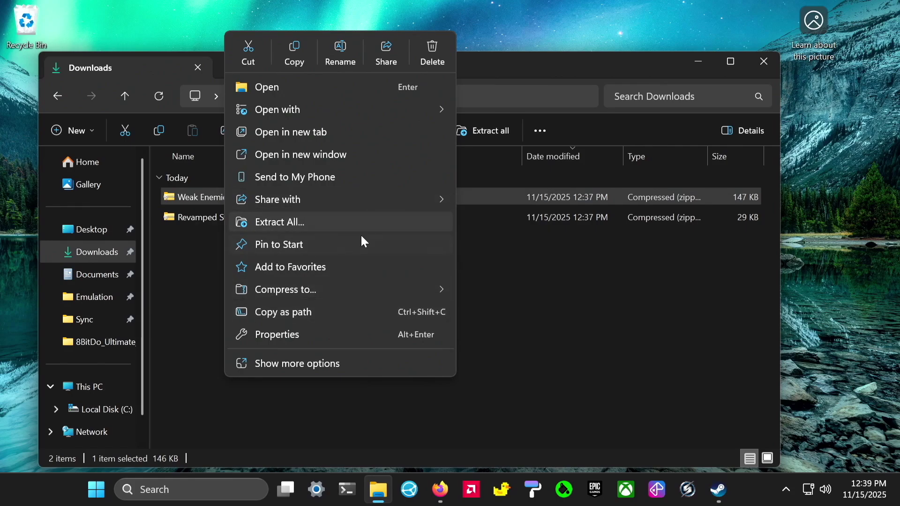
left_click(338, 223)
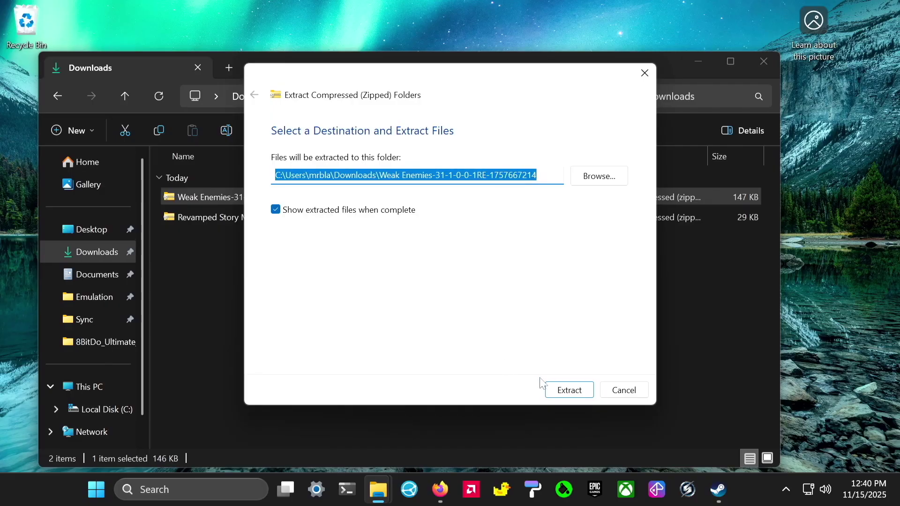
left_click(576, 392)
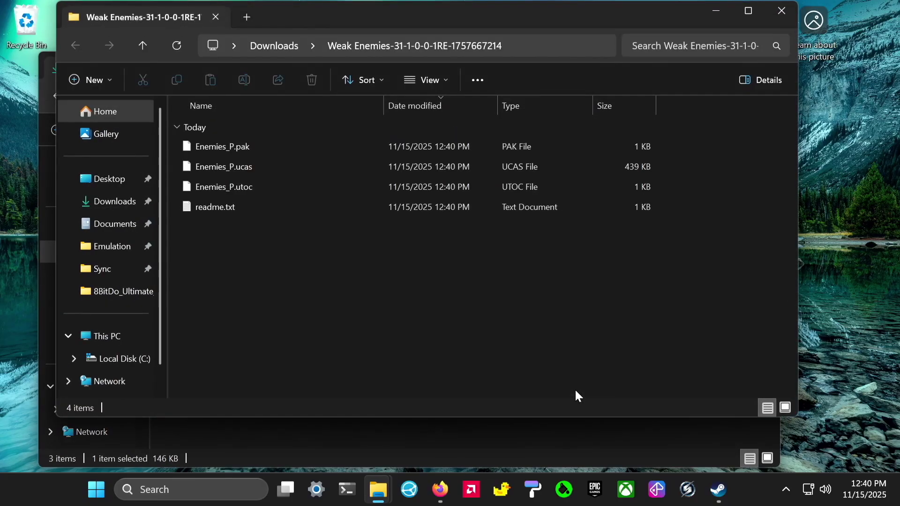
- Close the Downloads window, reposition the extracted mod folder window, and switch to Steam
left_click(560, 427)
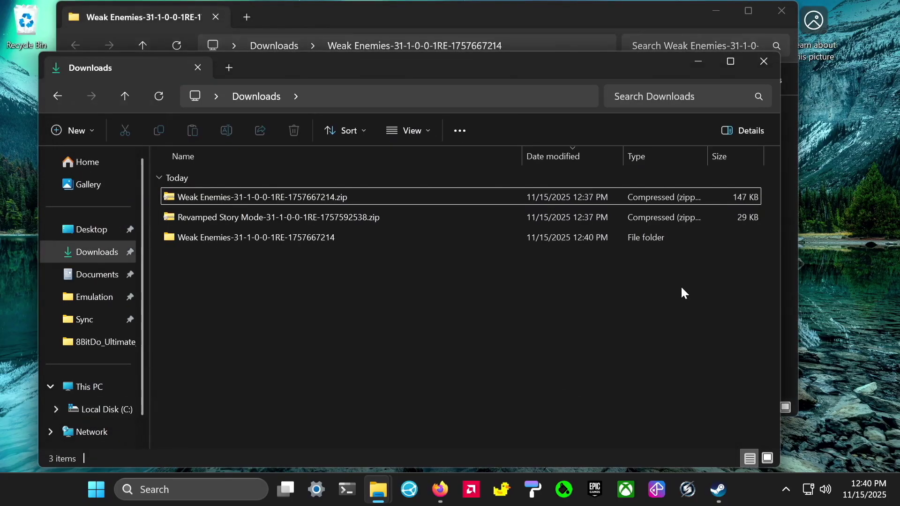
left_click(764, 60)
left_click_drag(647, 10, 592, 37)
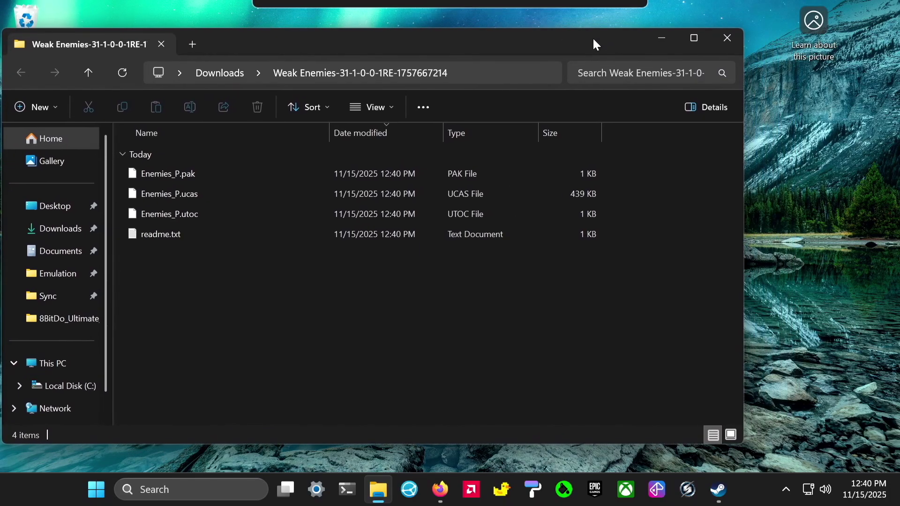
left_click(719, 489)
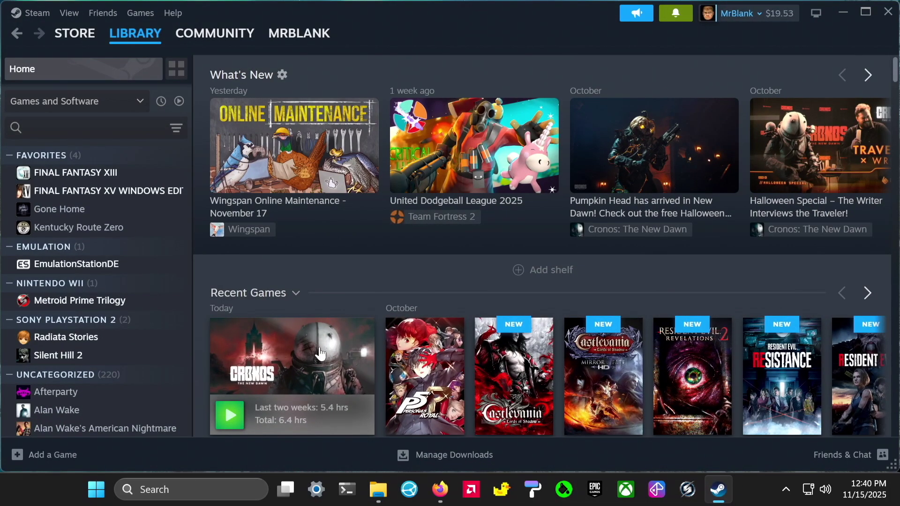
- Open the Cronos: The New Dawn install folder via Manage > Browse local files in Steam
right_click(326, 360)
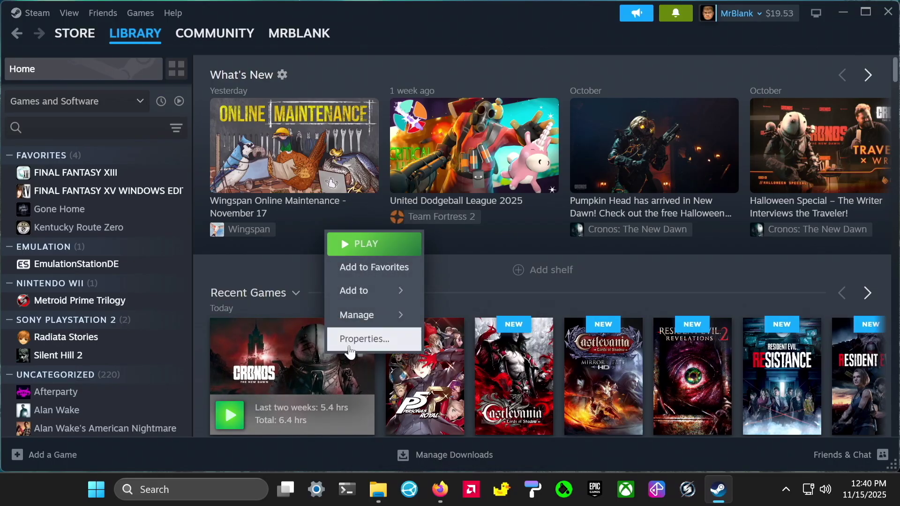
mouse_move(375, 324)
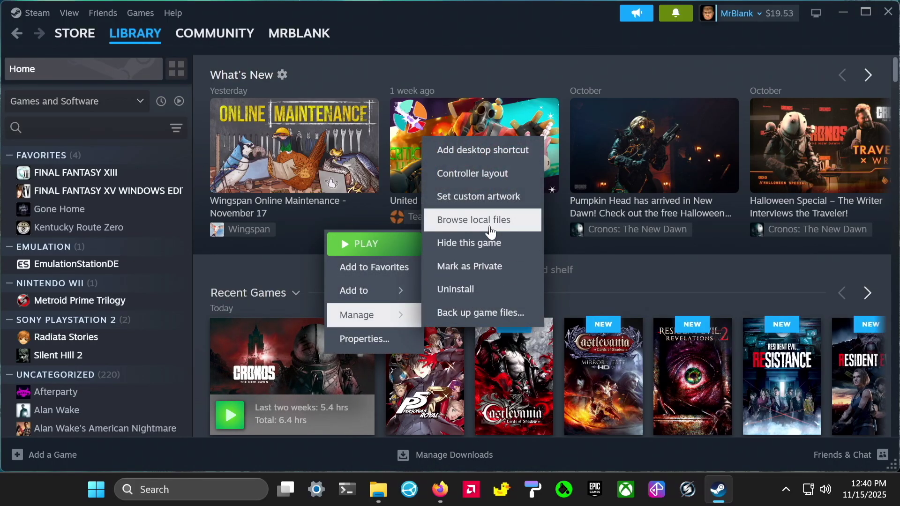
left_click(488, 221)
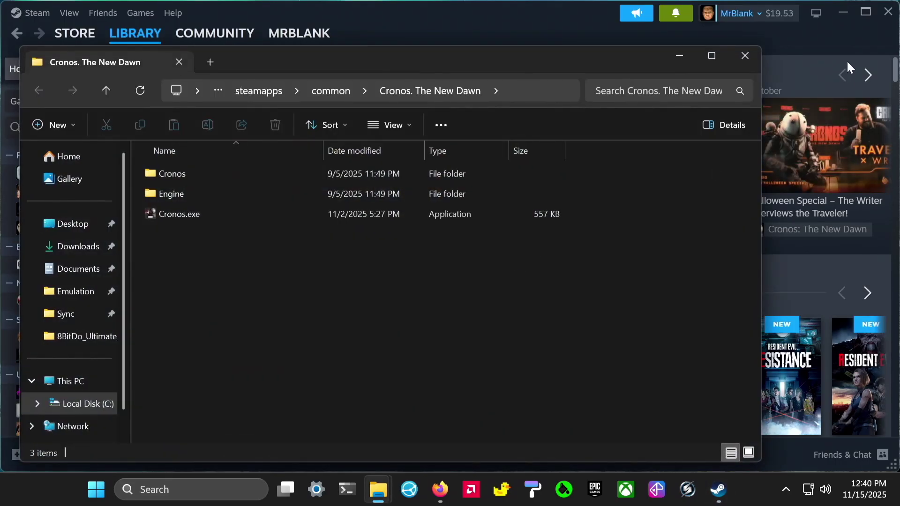
- Place the game folder beside the mod folder and navigate into Cronos\Content\Paks
left_click(851, 12)
left_click_drag(435, 62, 576, 63)
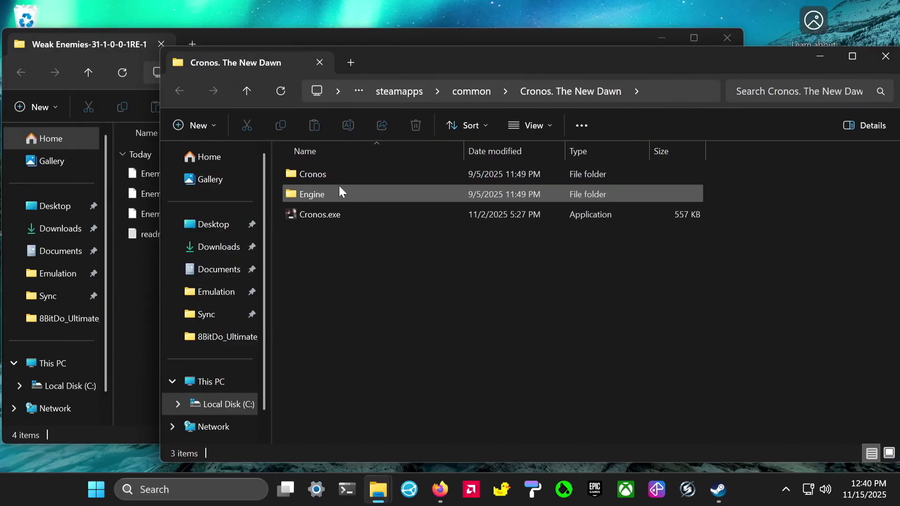
double_click(313, 172)
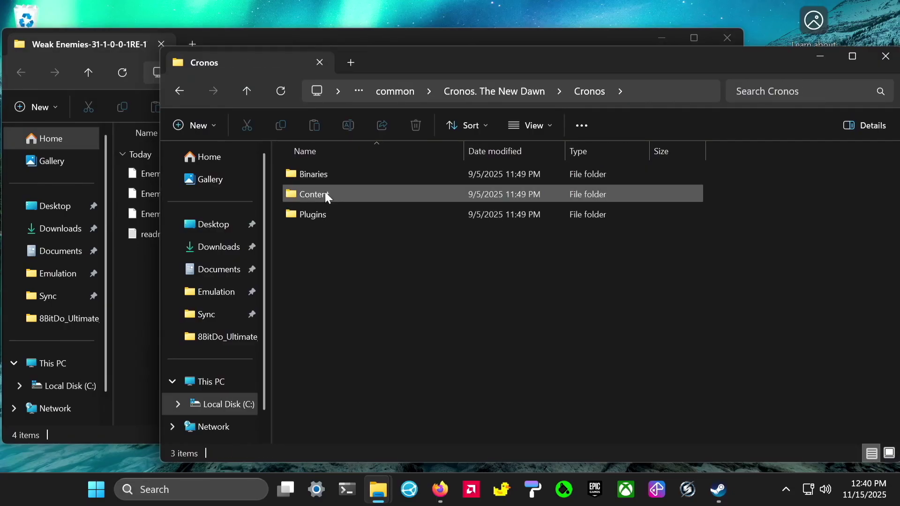
double_click(325, 192)
mouse_move(300, 195)
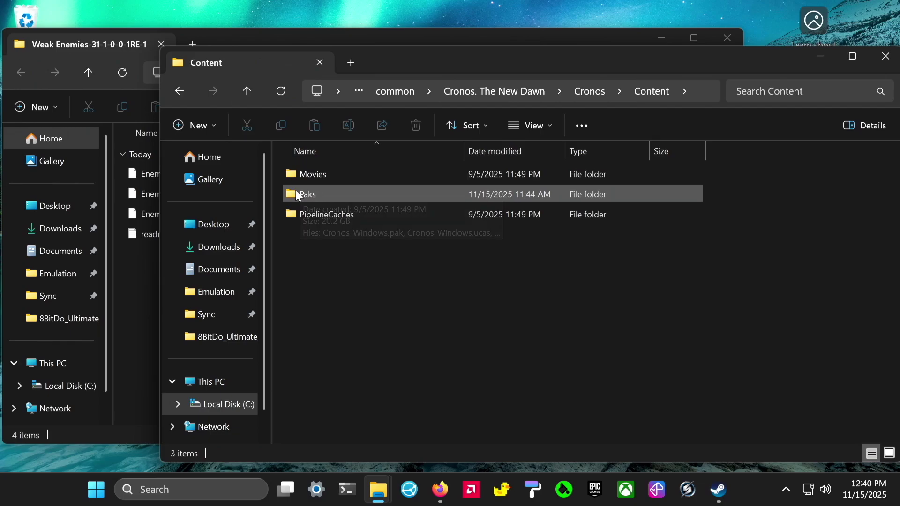
double_click(302, 192)
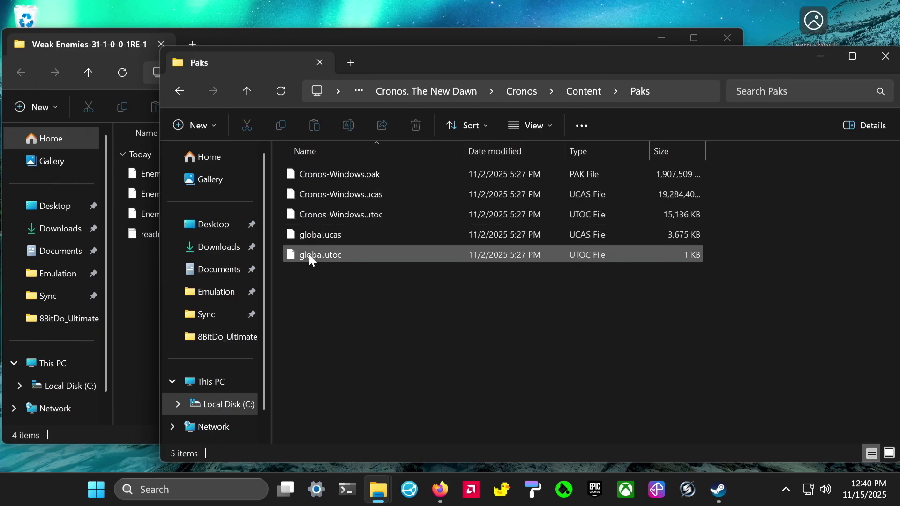
- Move Enemies_P.pak, .ucas and .utoc from the Weak Enemies folder into Paks
left_click(215, 33)
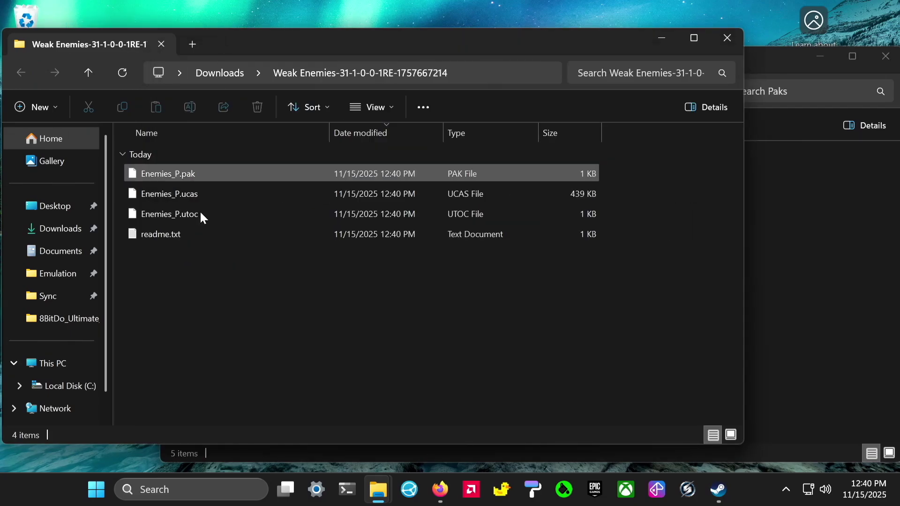
left_click_drag(120, 168, 206, 216)
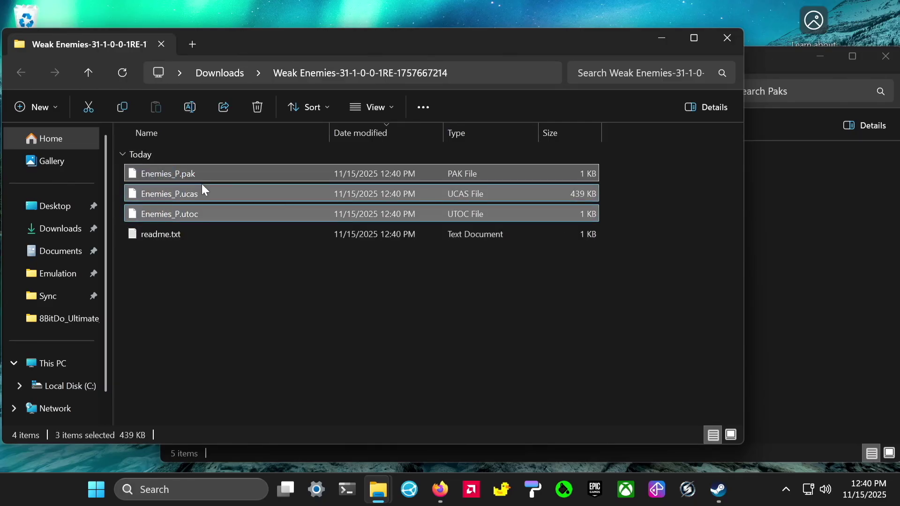
left_click_drag(175, 172, 649, 272)
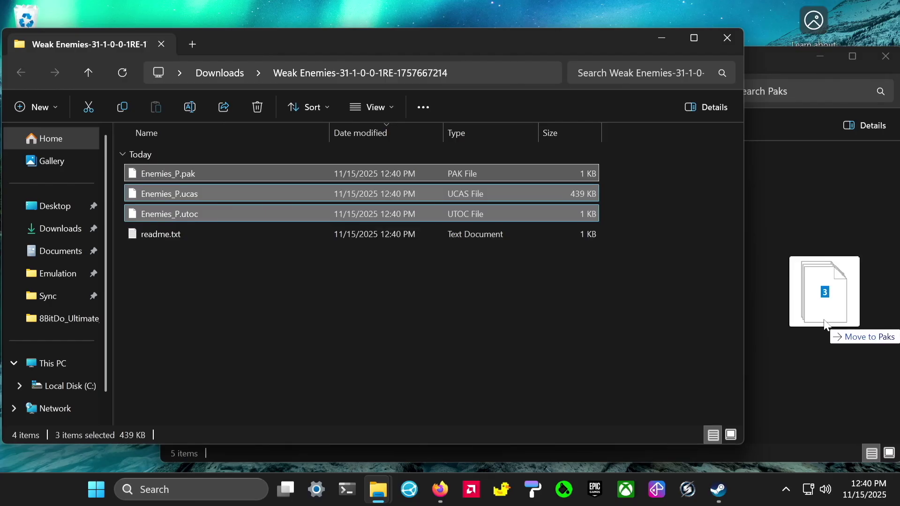
left_click_drag(824, 323, 761, 341)
left_click(352, 365)
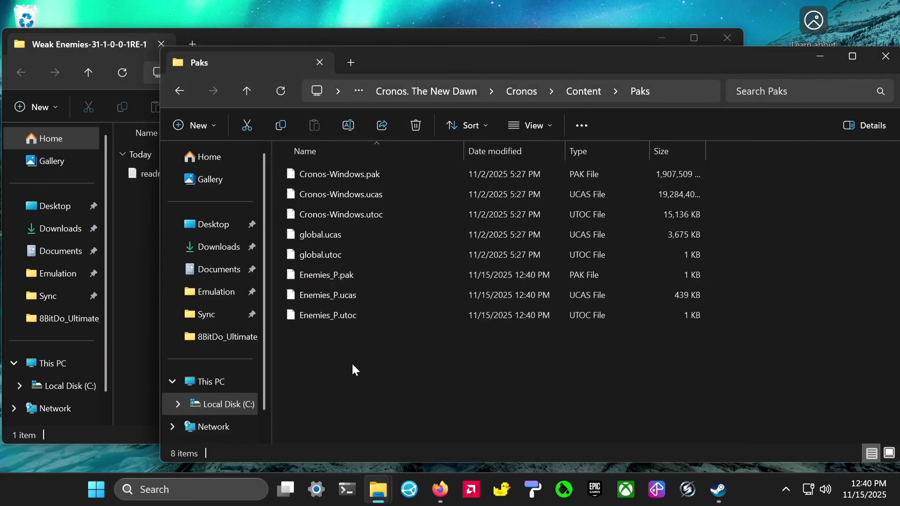